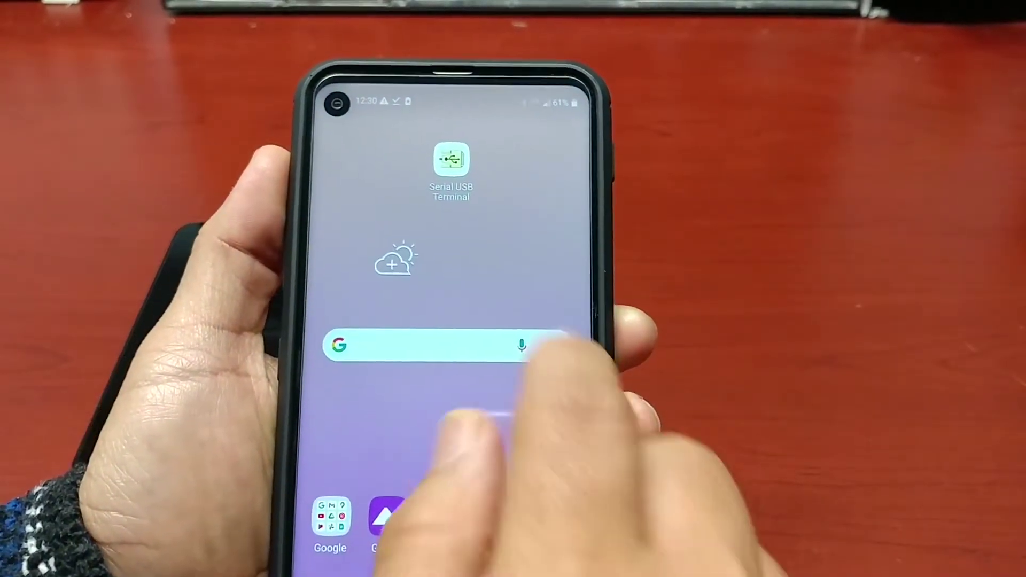
Launch Serial USB Terminal from the home screen and focus its message input field.
left_click(441, 151)
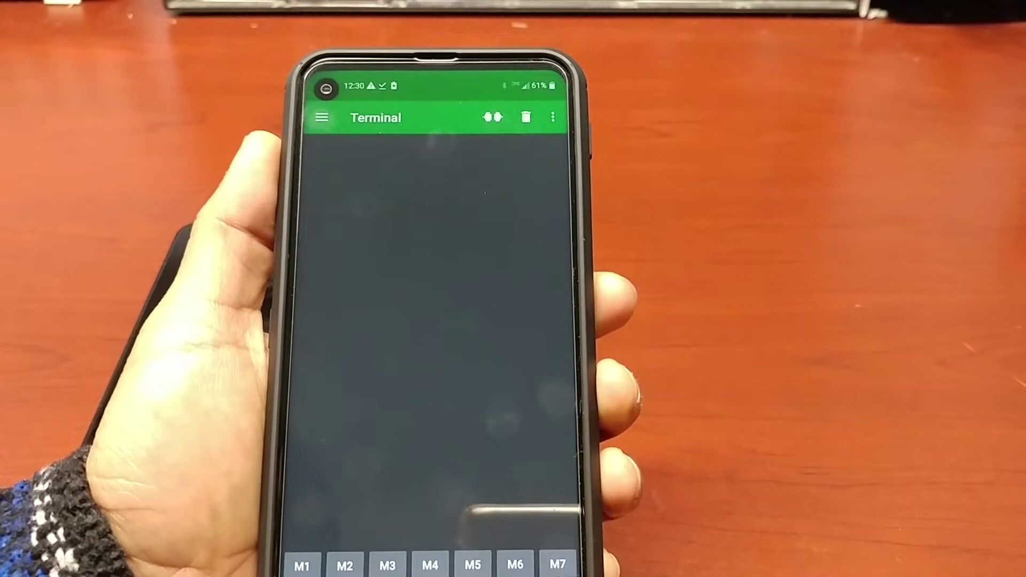
left_click(417, 521)
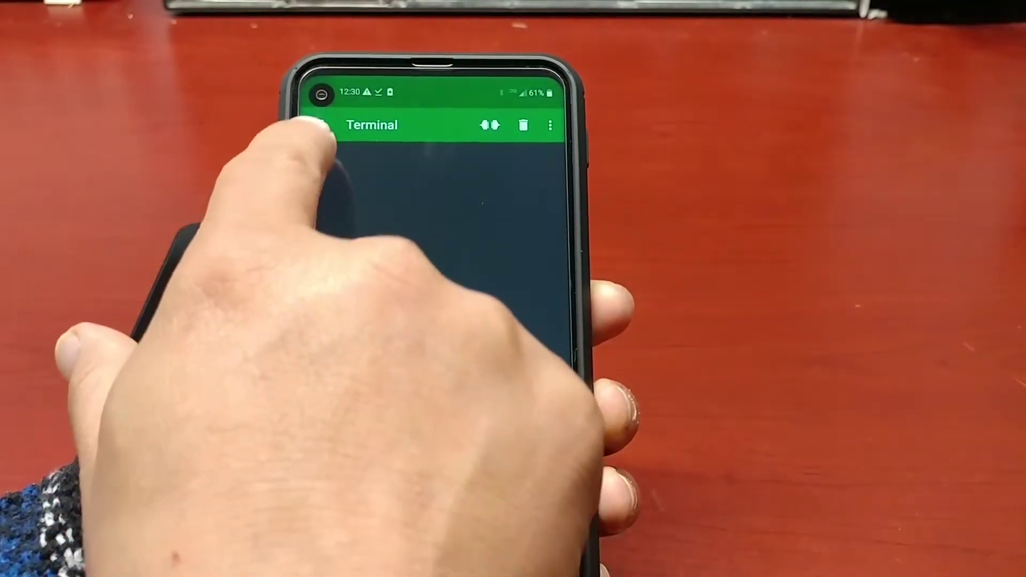
Check the USB Devices page, which lists no devices, then reopen the navigation menu from Terminal.
left_click(318, 126)
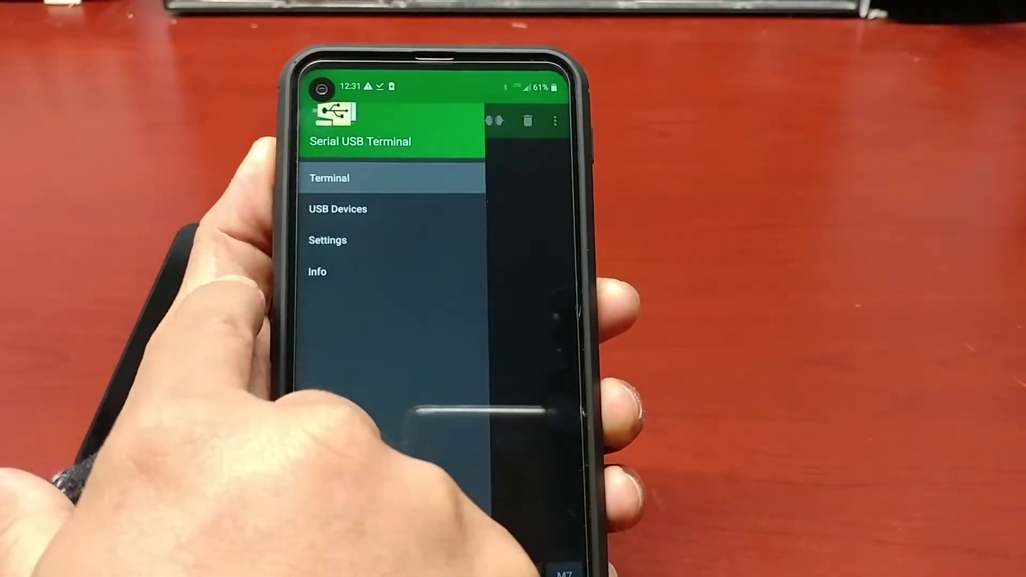
left_click(338, 211)
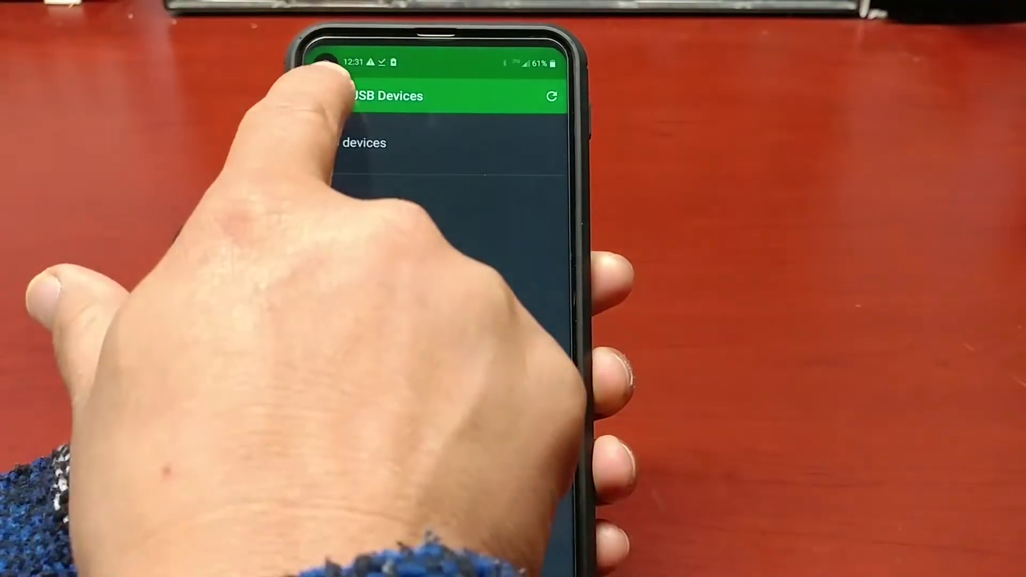
left_click(323, 97)
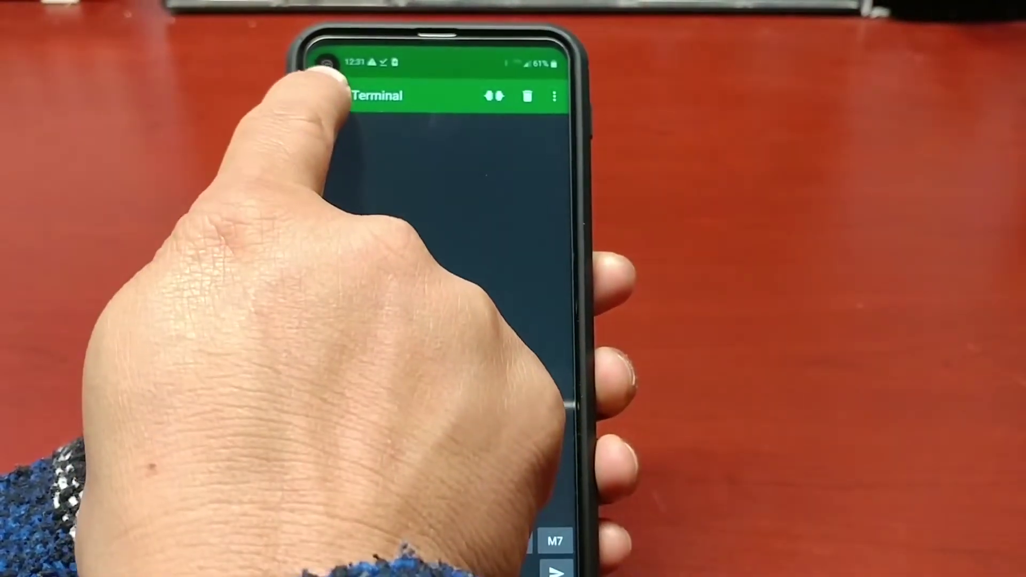
left_click(320, 97)
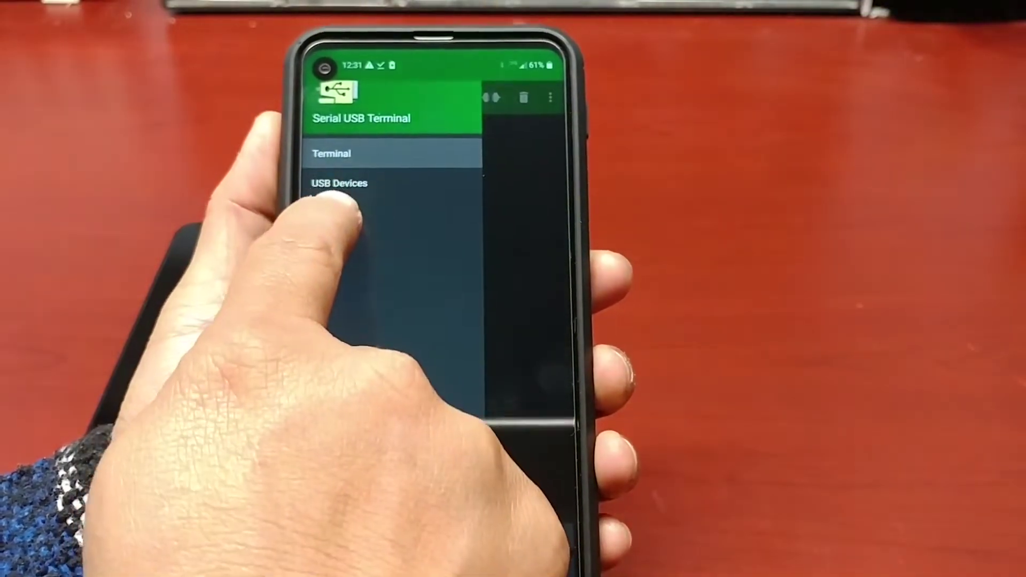
Set the baud rate to 9600 in Settings and go back to the terminal.
left_click(328, 212)
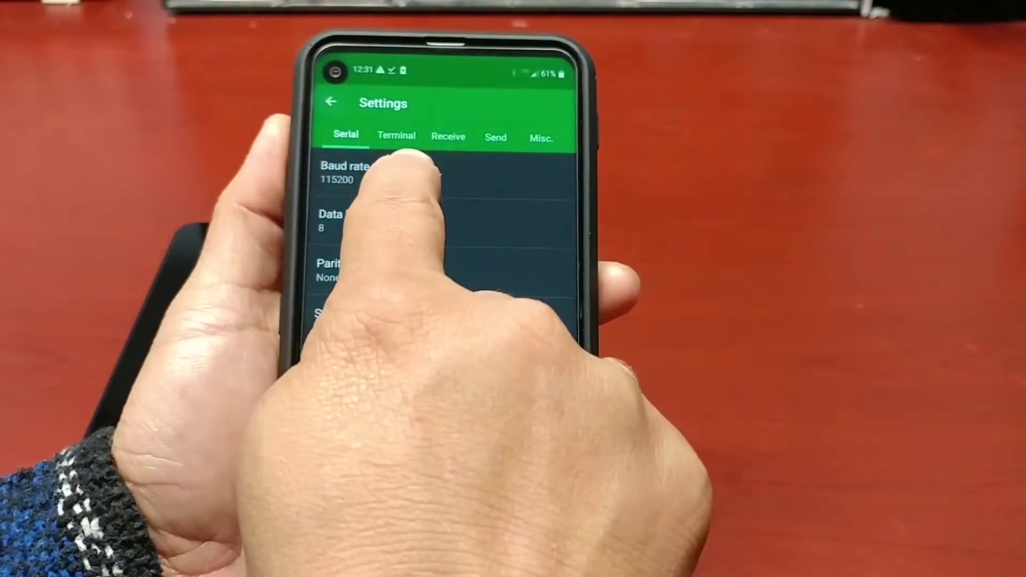
left_click(340, 170)
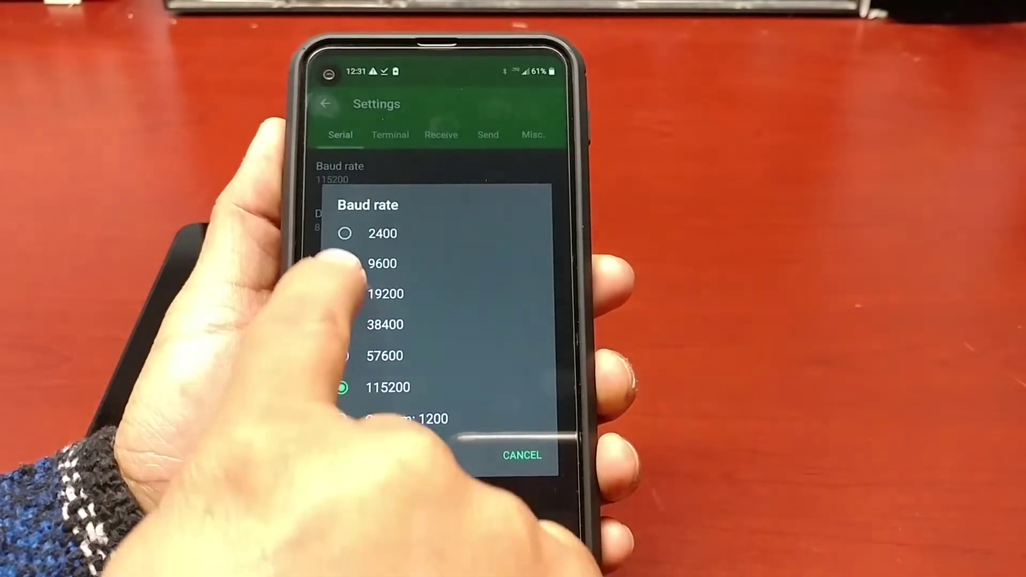
left_click(342, 262)
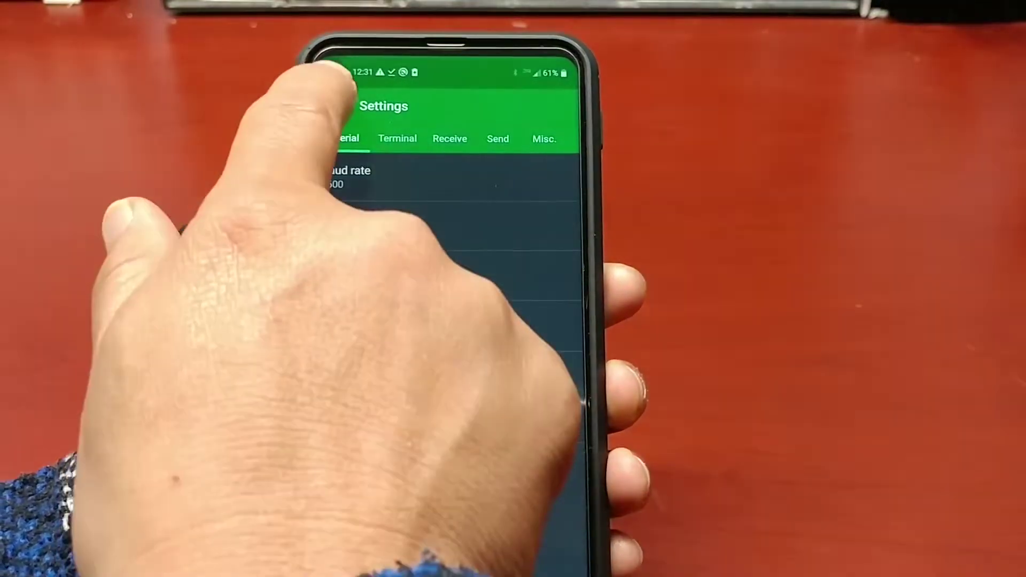
left_click(323, 106)
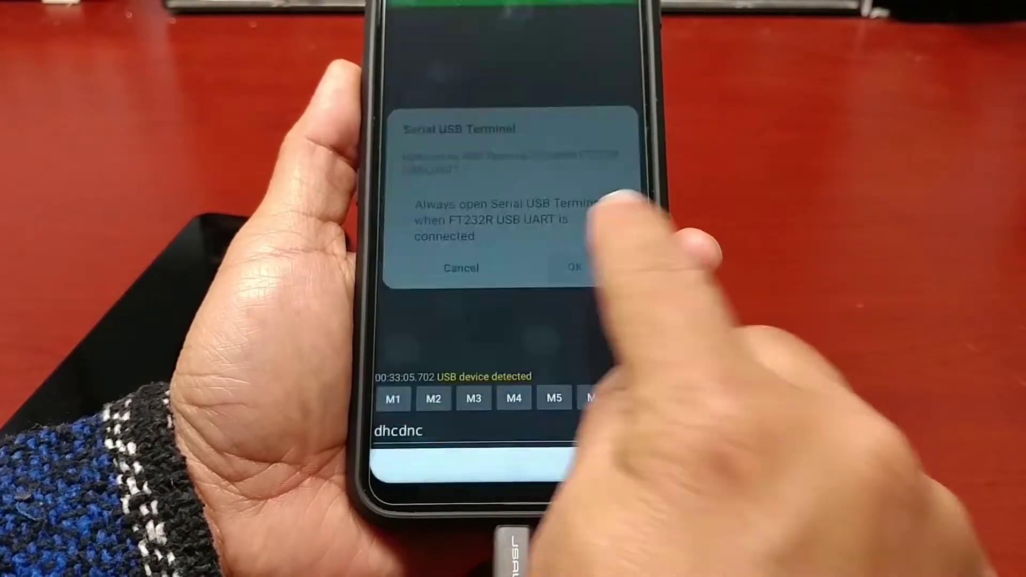
Accept the prompt letting Serial USB Terminal handle the FT232R USB UART.
left_click(585, 268)
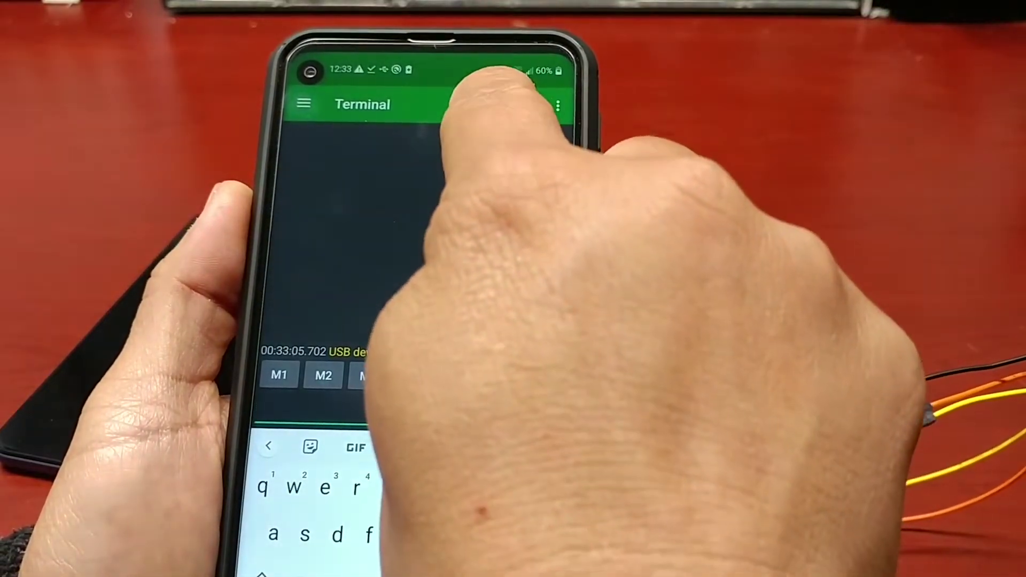
Connect to the FTDI USB device, clear the terminal log, and erase the old input text.
left_click(491, 102)
type("sgdxh")
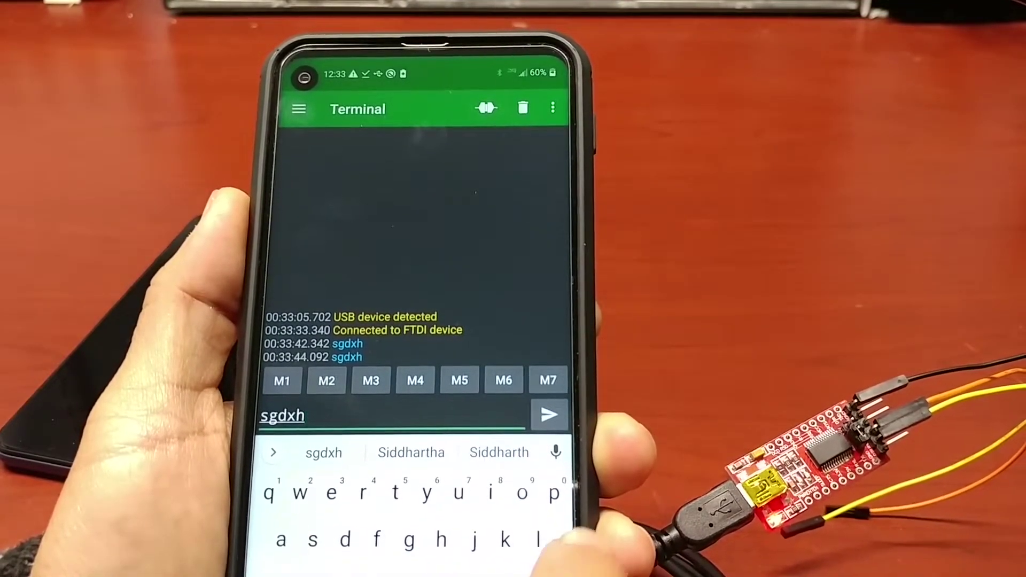
left_click(524, 109)
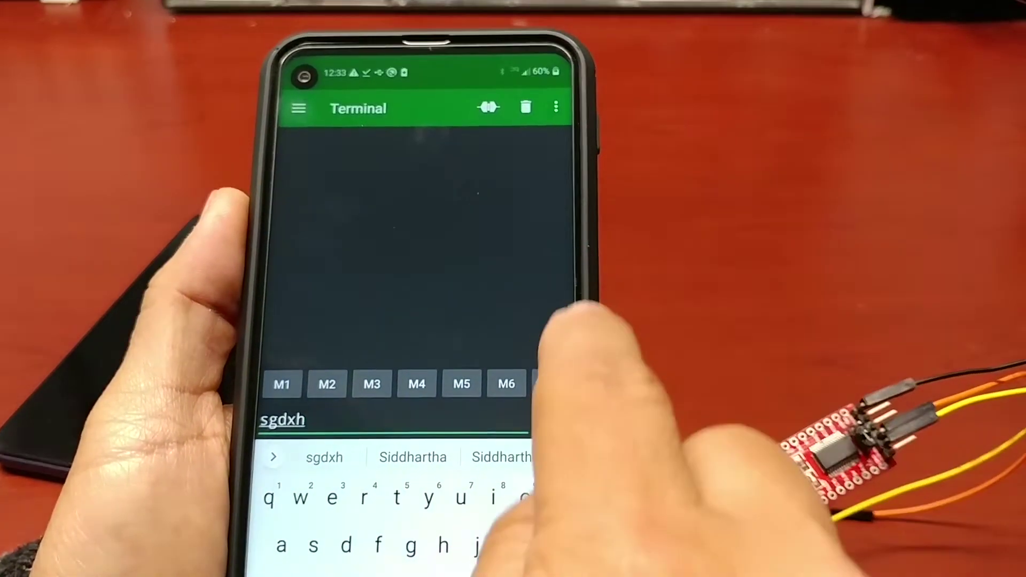
key("BackSpace")
key("BackSpace")
key("BackSpace")
key("BackSpace")
key("BackSpace")
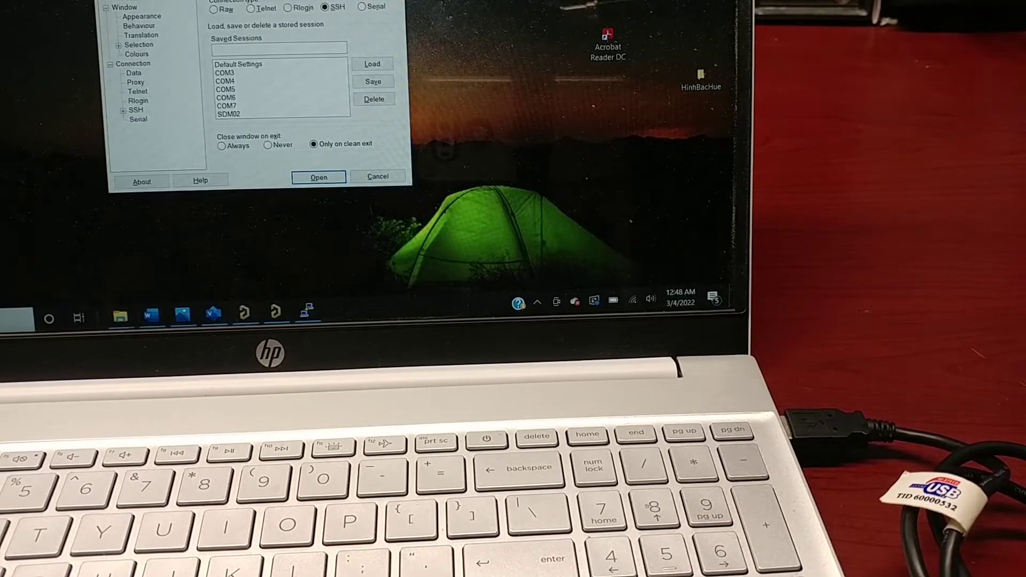
Move the PuTTY Configuration window from the top-left corner to the screen centre.
left_click_drag(238, 3, 437, 31)
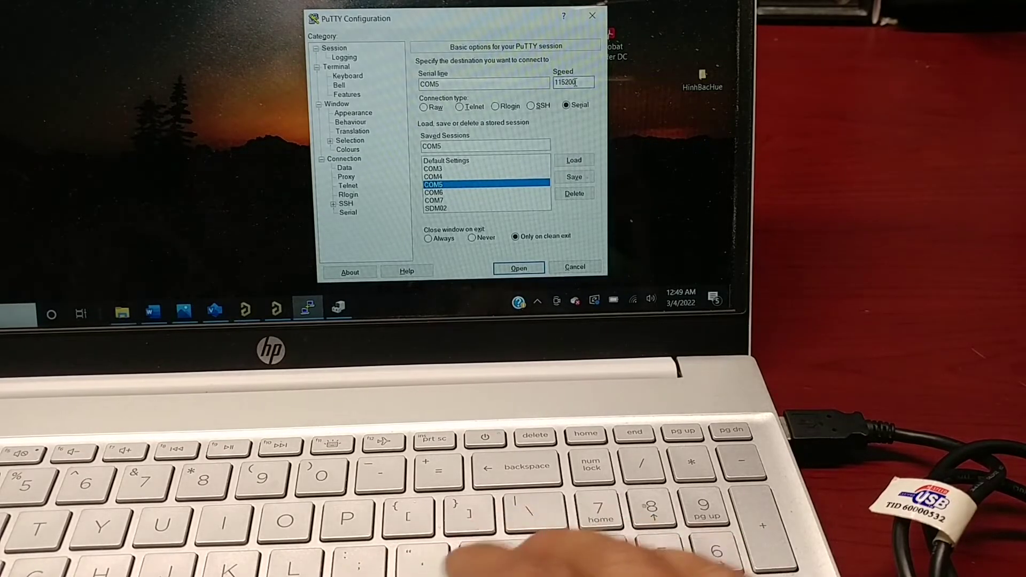
Replace the 115200 speed with 9600 and open the COM5 serial session.
key("BackSpace")
key("BackSpace")
key("BackSpace")
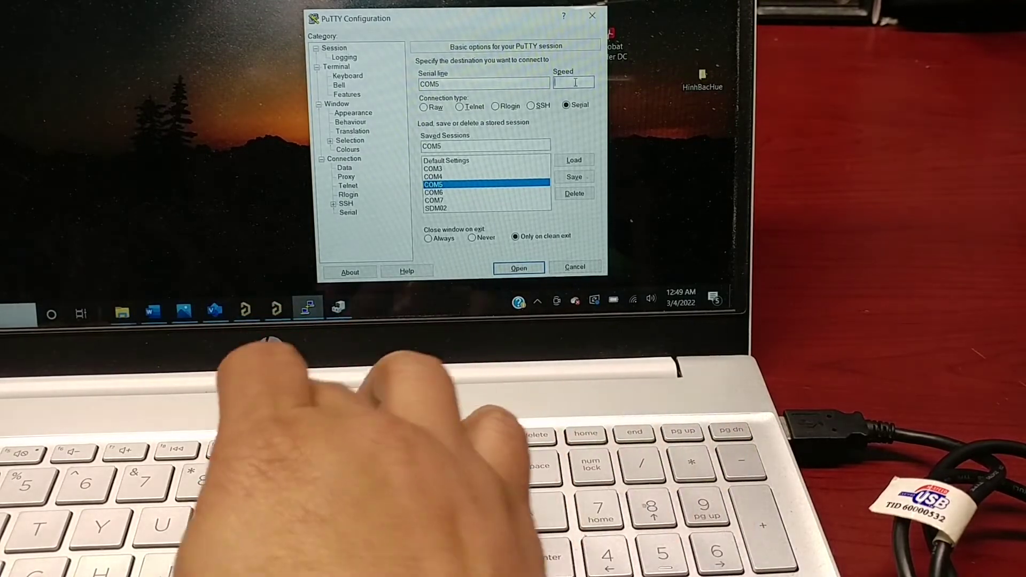
type("9600")
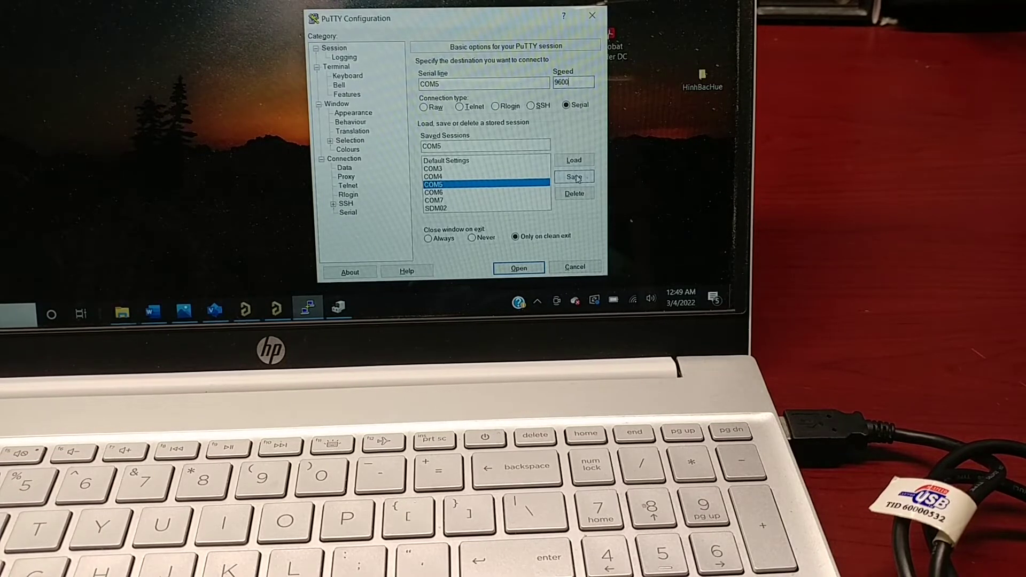
left_click(520, 268)
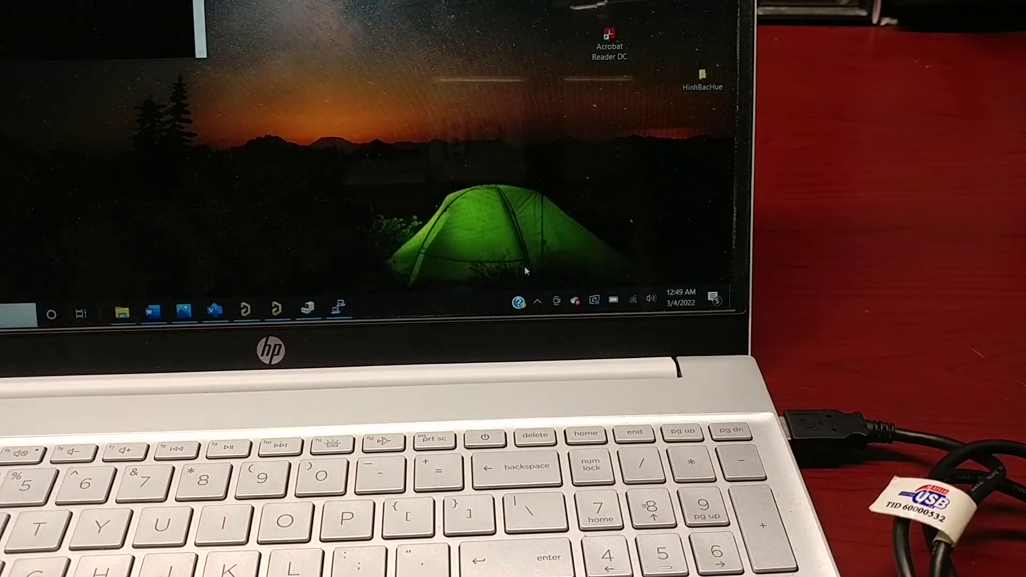
Move the COM5 PuTTY terminal to the screen centre, nudged slightly upward.
left_click_drag(96, 8, 555, 73)
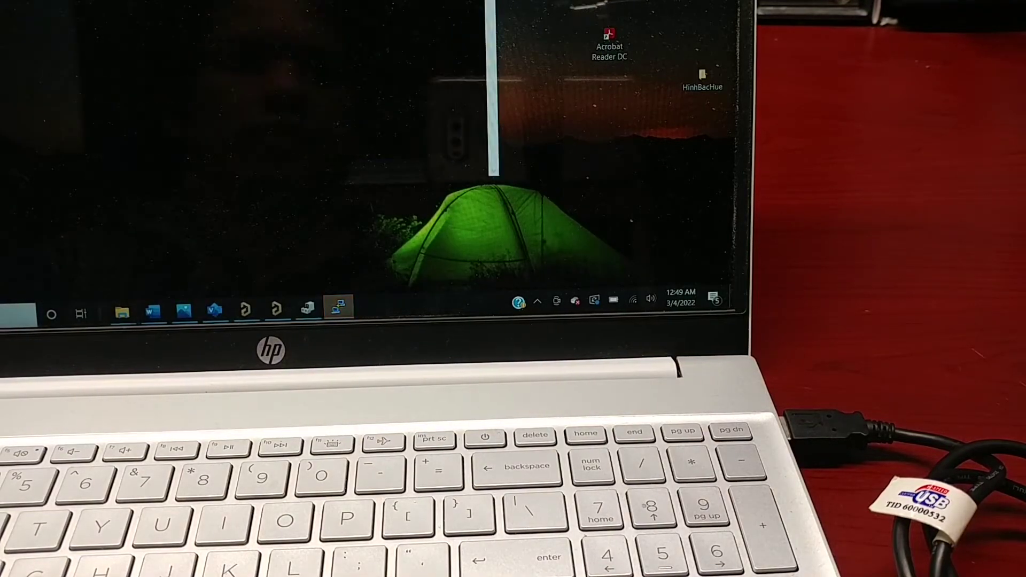
left_click_drag(481, 69, 490, 23)
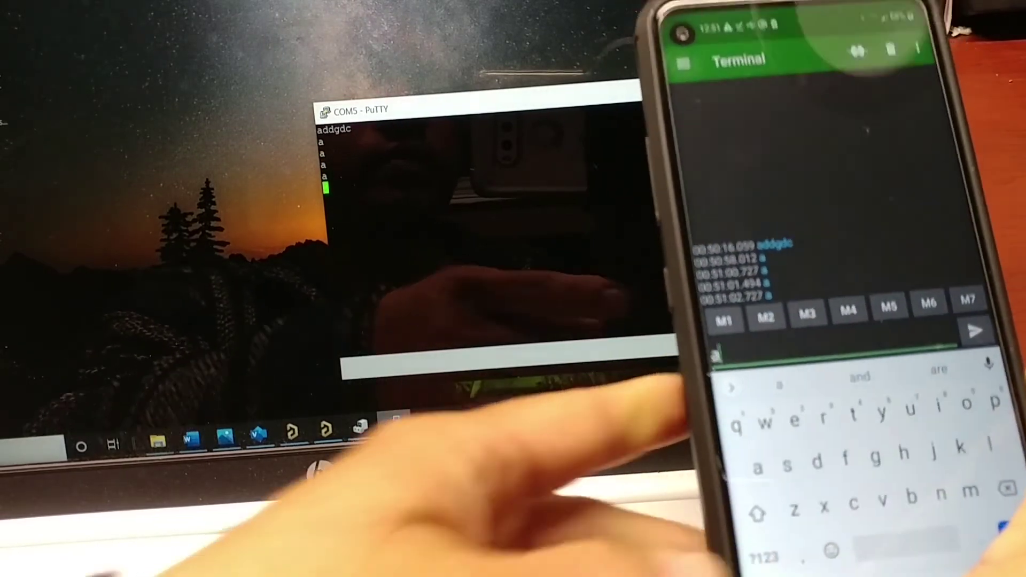
type("ghkughkghkfy")
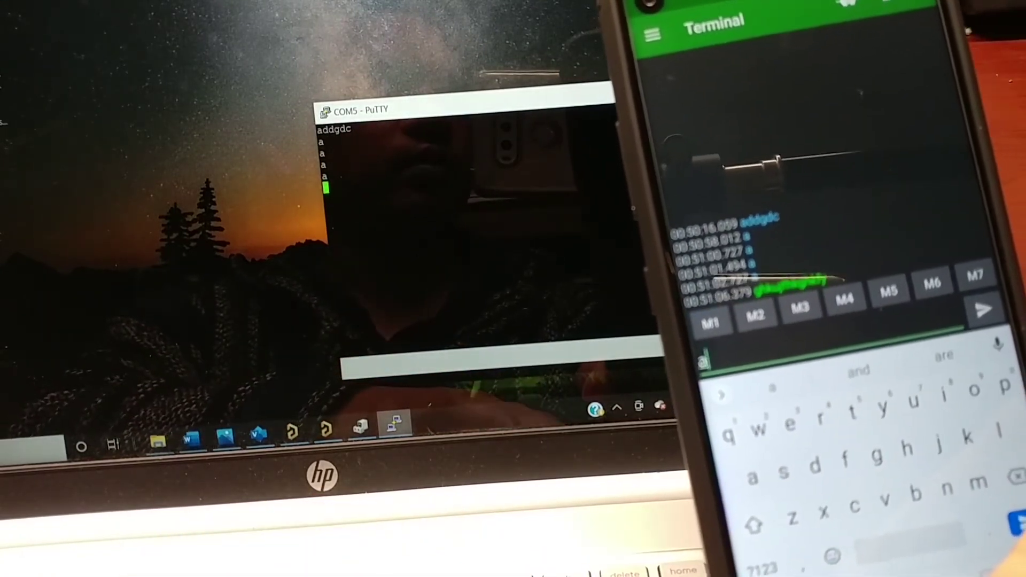
type("wwwwwwwwwwwwwww")
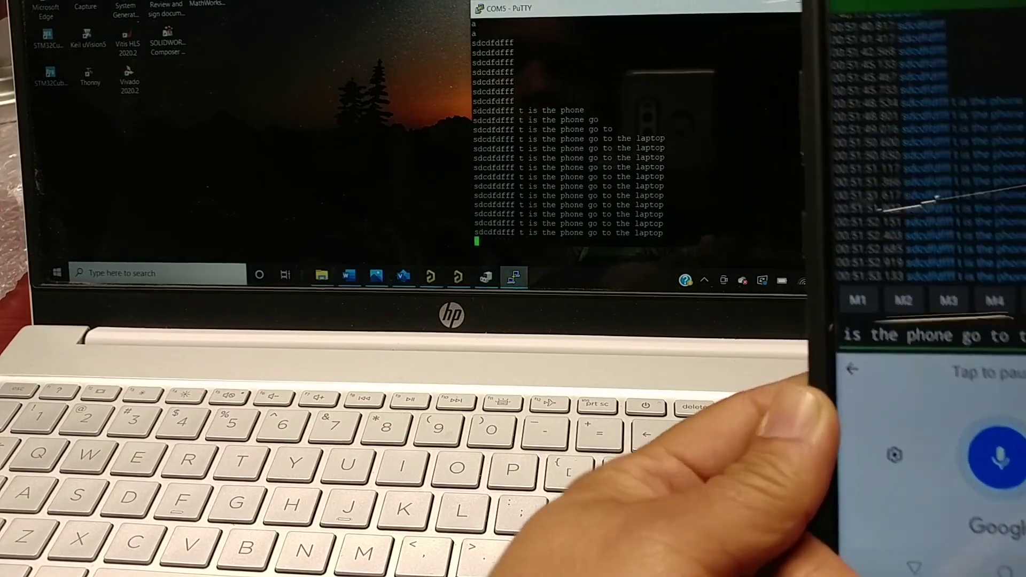
type("vghkjfghjghjfghj")
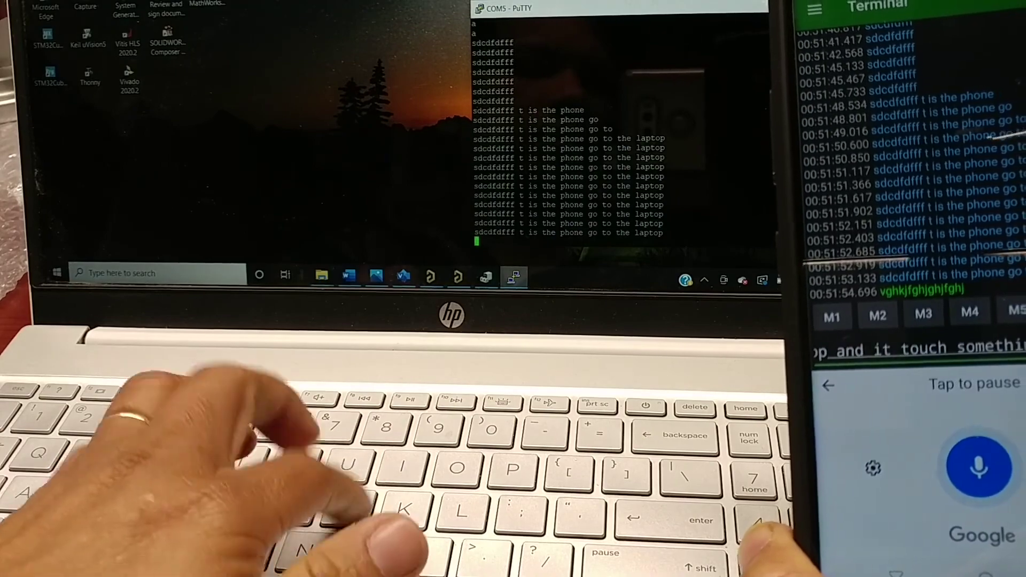
type("fthjgfhjfghjfgh")
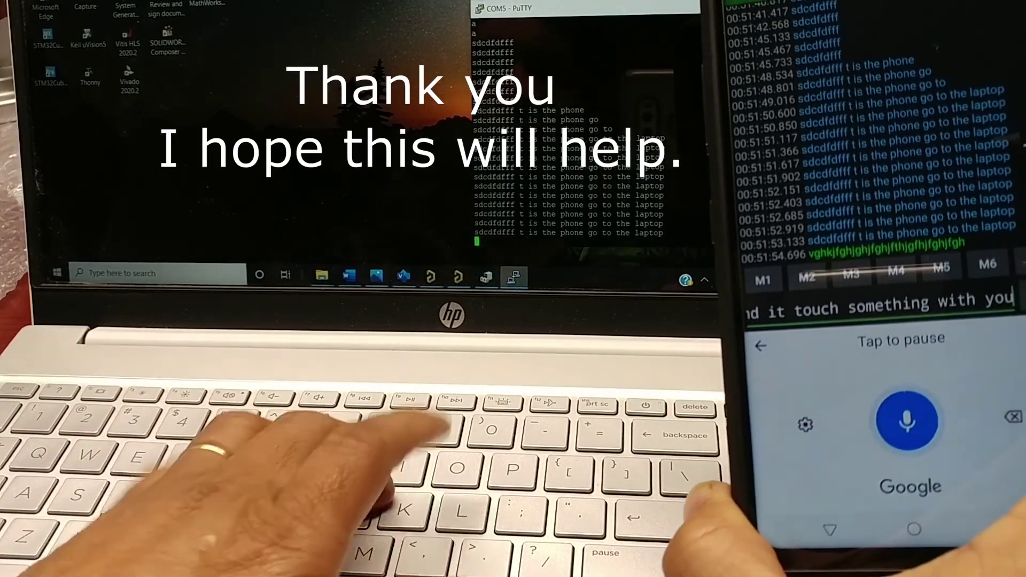
type("jkluk,ghfhfghgh")
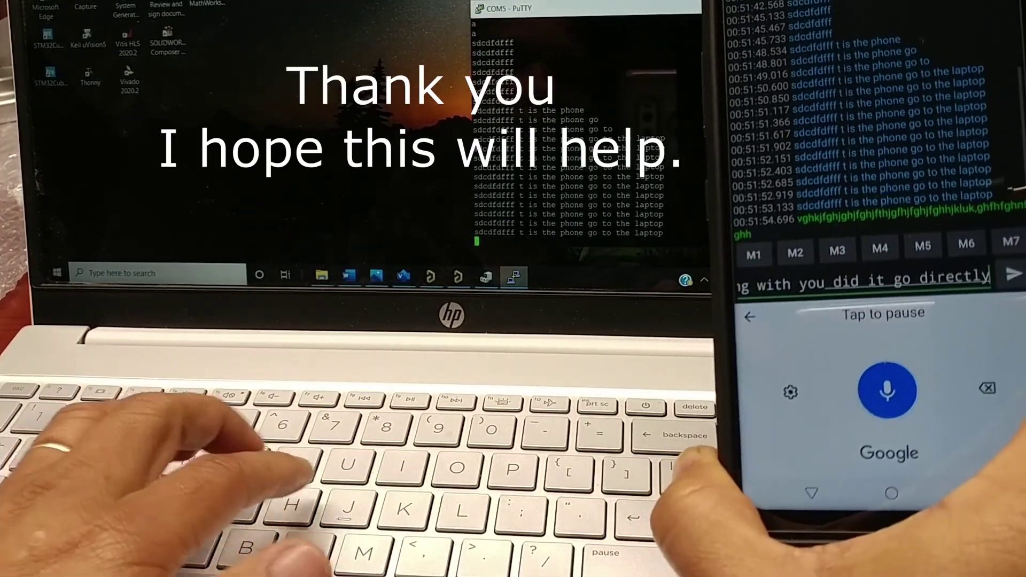
type("ho;lio;uik")
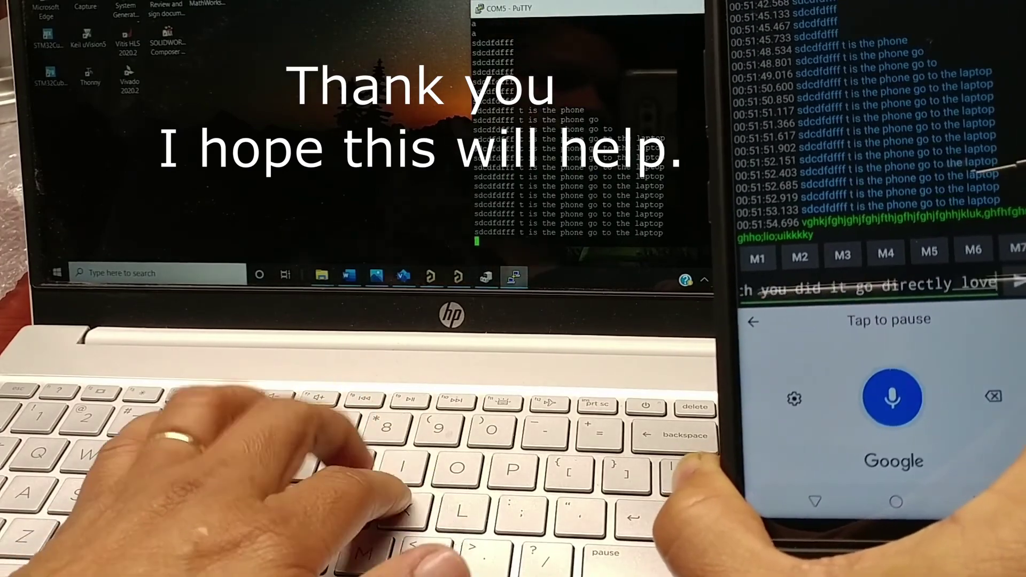
type("kkkykgyyuiyuiyukiyul")
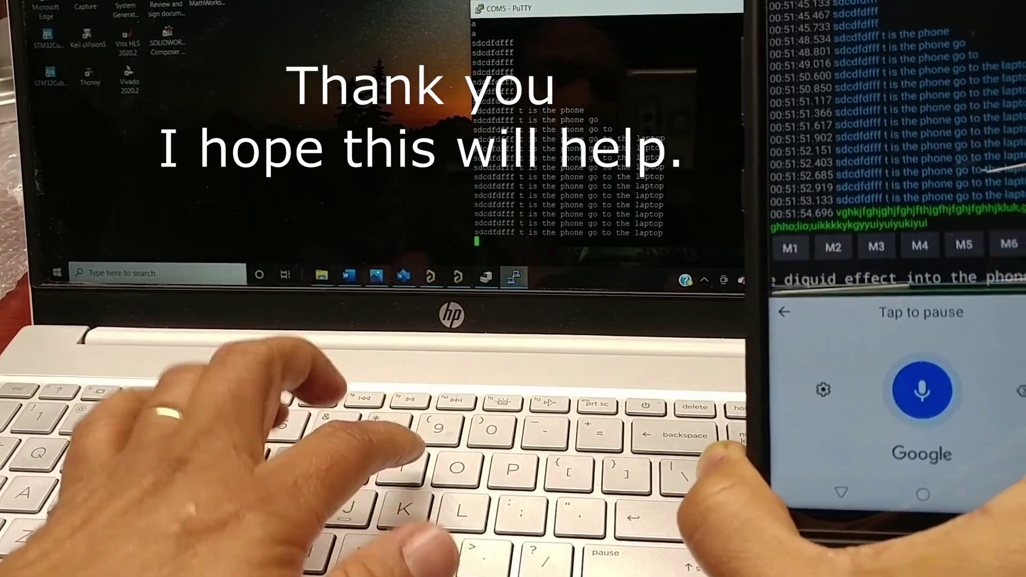